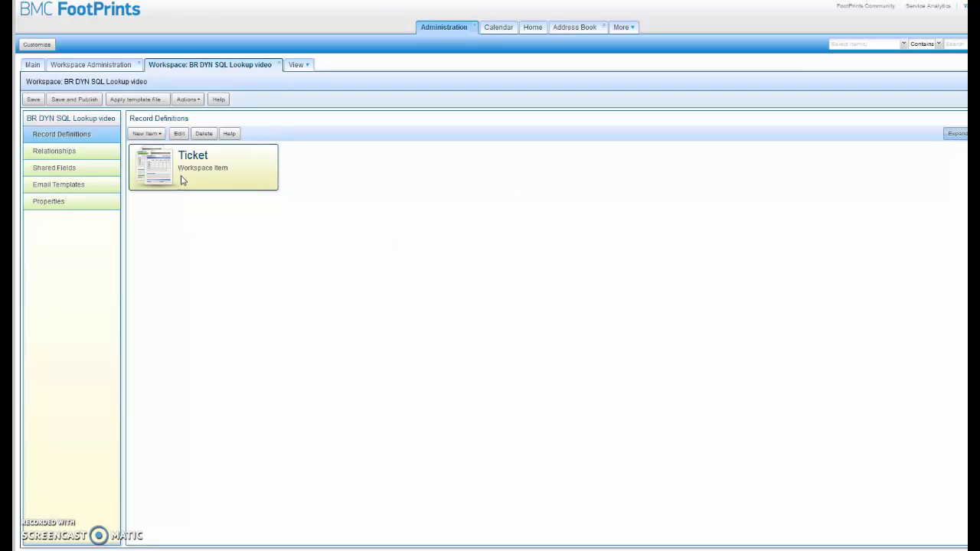
Open the Ticket record definition's Fields list and select the Look up user id field
click(226, 163)
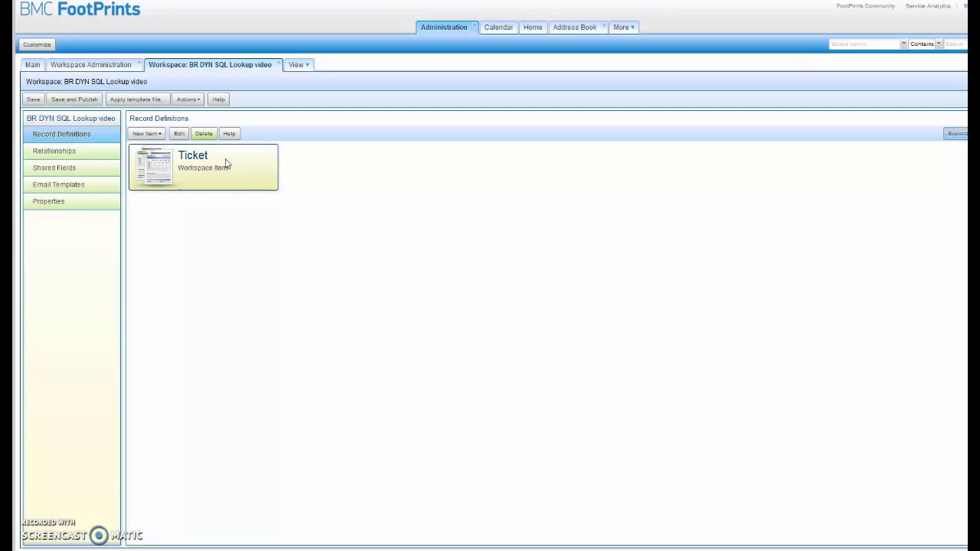
double_click(186, 174)
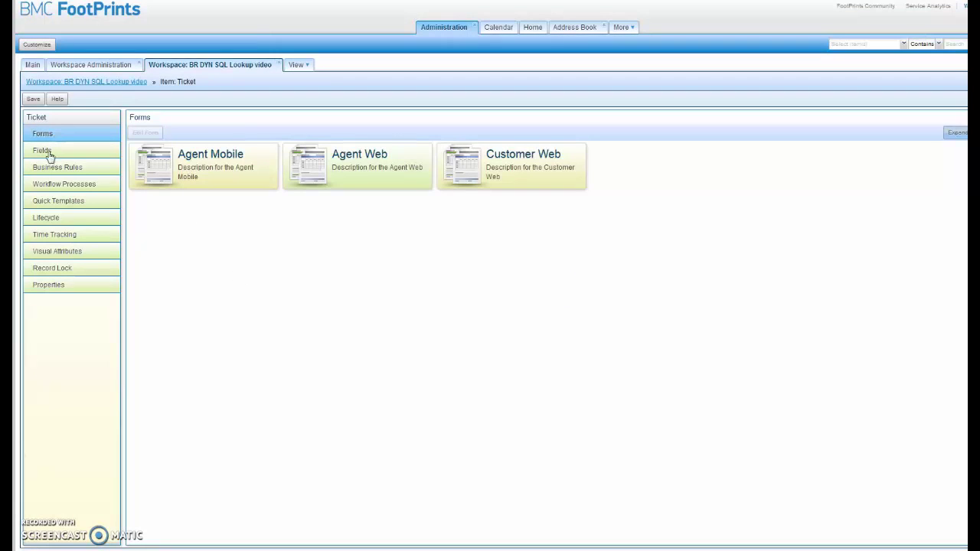
click(43, 152)
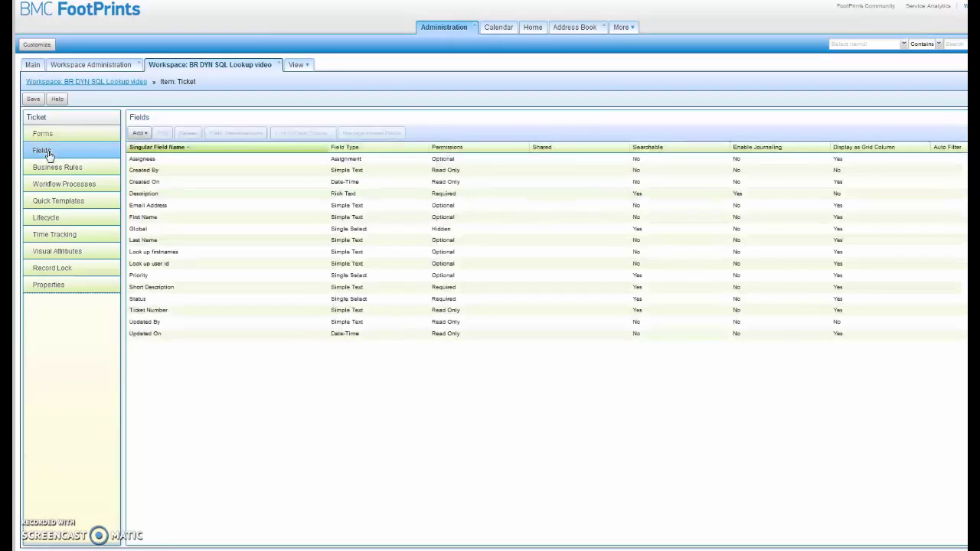
click(166, 266)
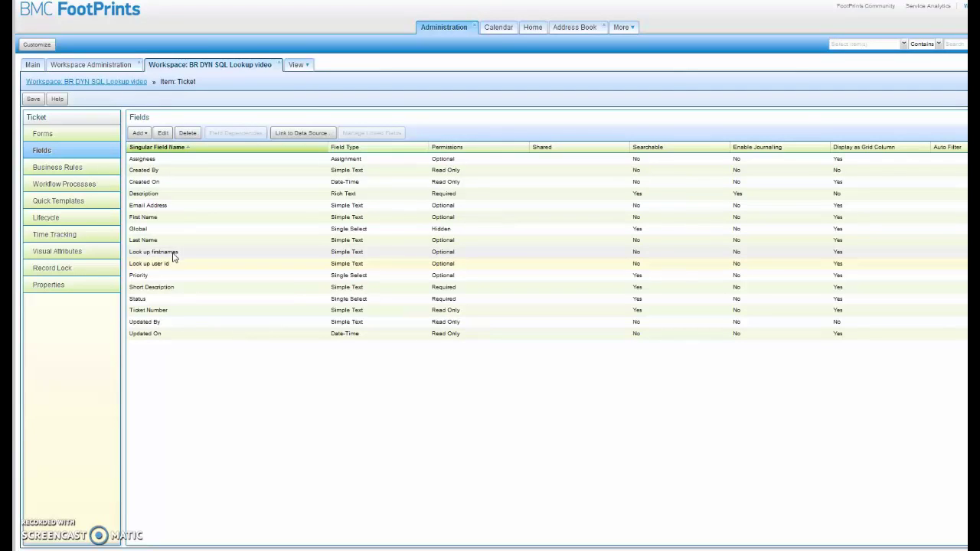
Link Look up user id to SQL Server database FPSCDB001 on localhost port 1433, entering the server login
click(286, 135)
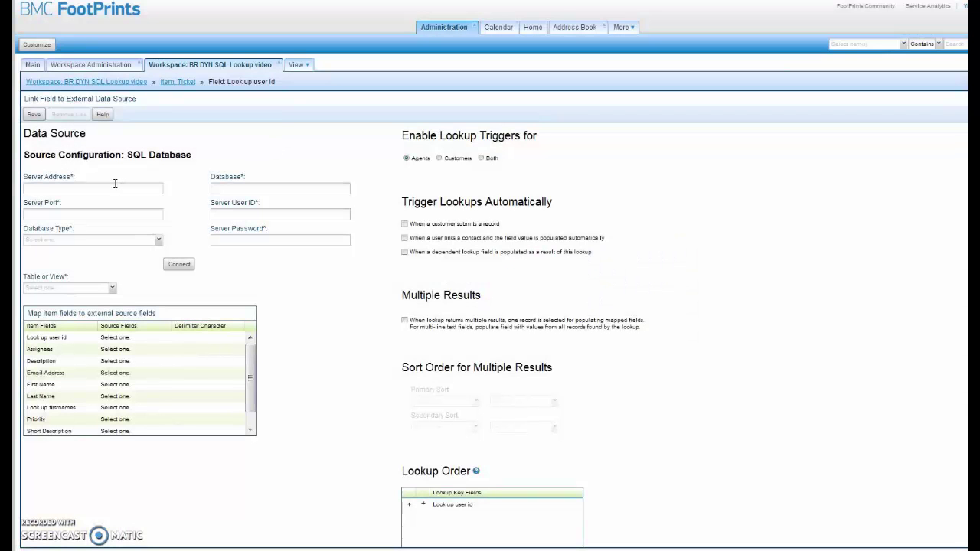
click(114, 184)
text(localhost)
key(Tab)
key(Down)
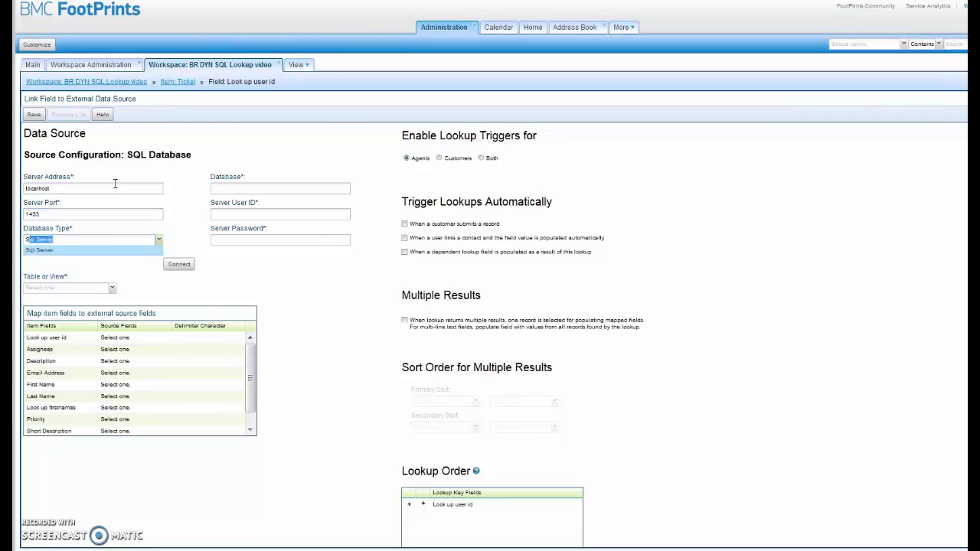
key(Tab)
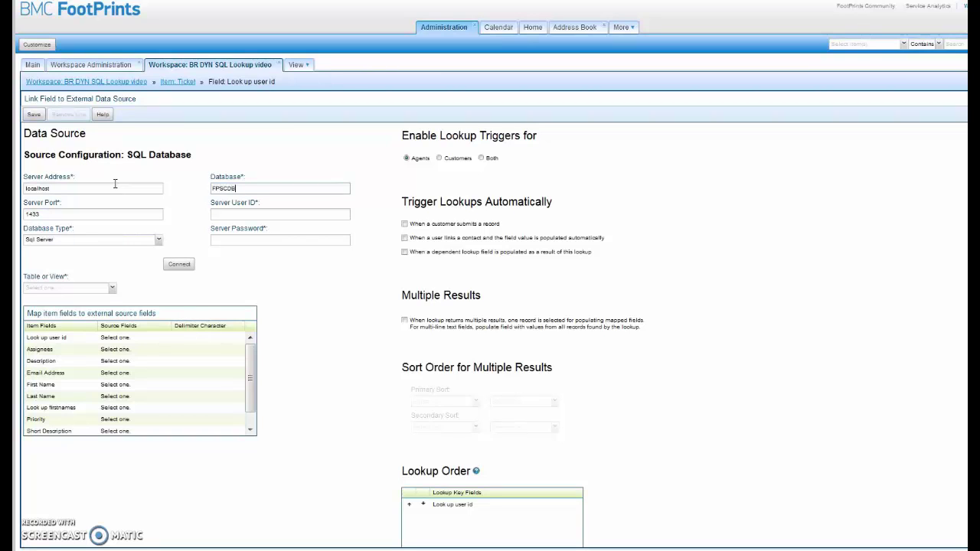
text(FPSCDB001)
key(Tab)
text(sa)
text(sql)
Connect to the database and choose fpscdb001_ab_002.contact as the lookup table
click(176, 268)
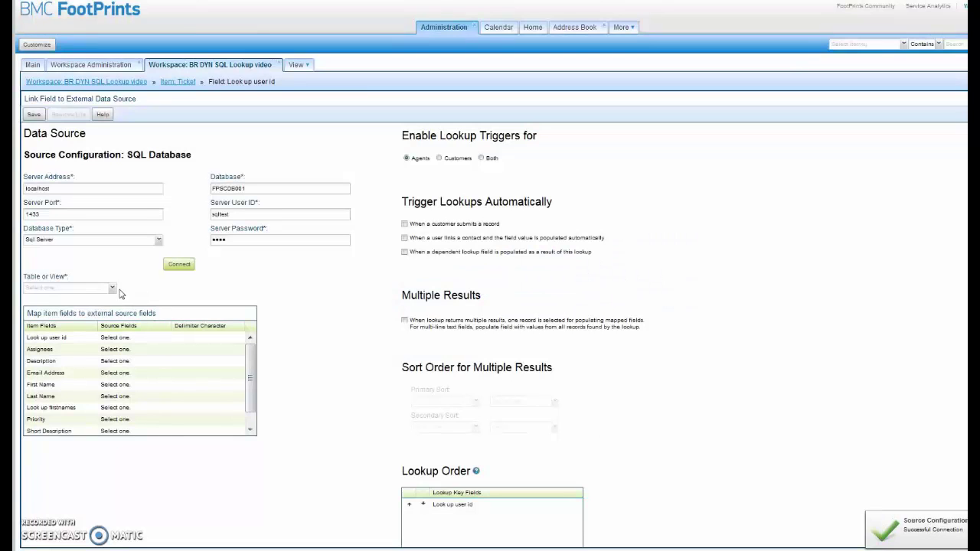
click(113, 289)
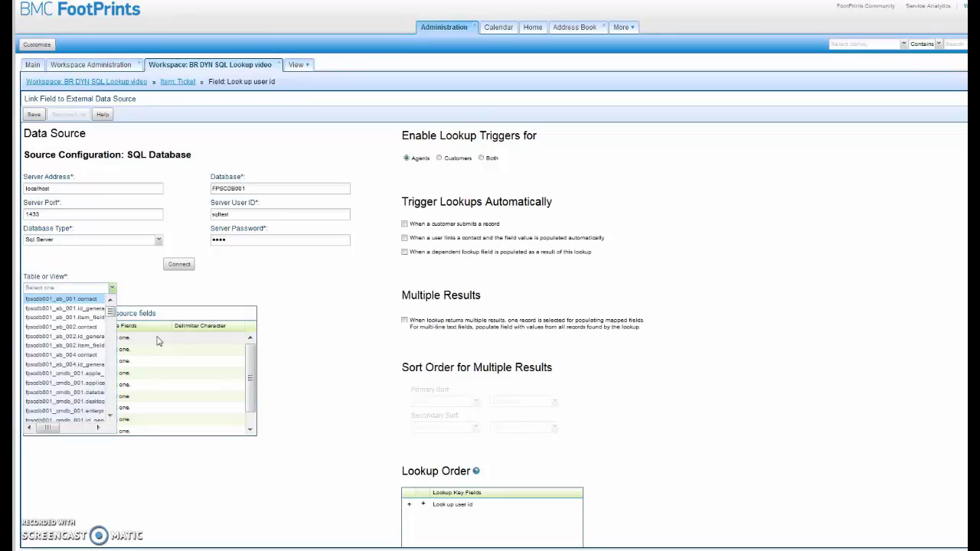
click(70, 328)
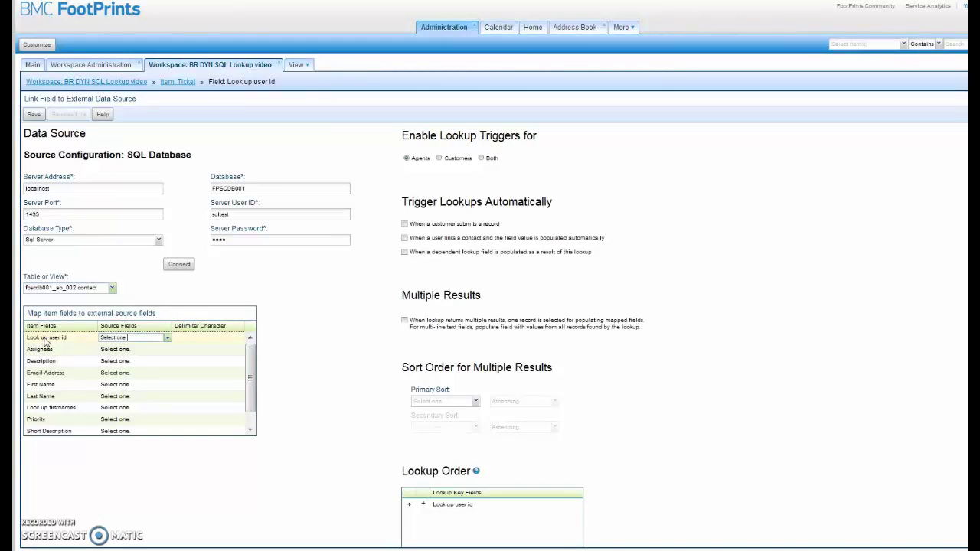
Map the Look up user id field to the userid source column
click(168, 338)
scroll(159, 433, down, 3)
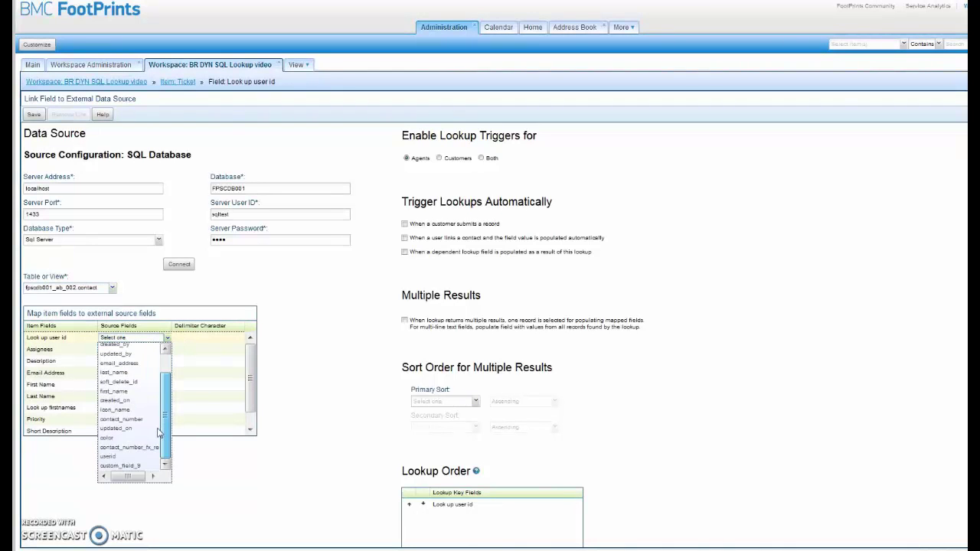
click(109, 456)
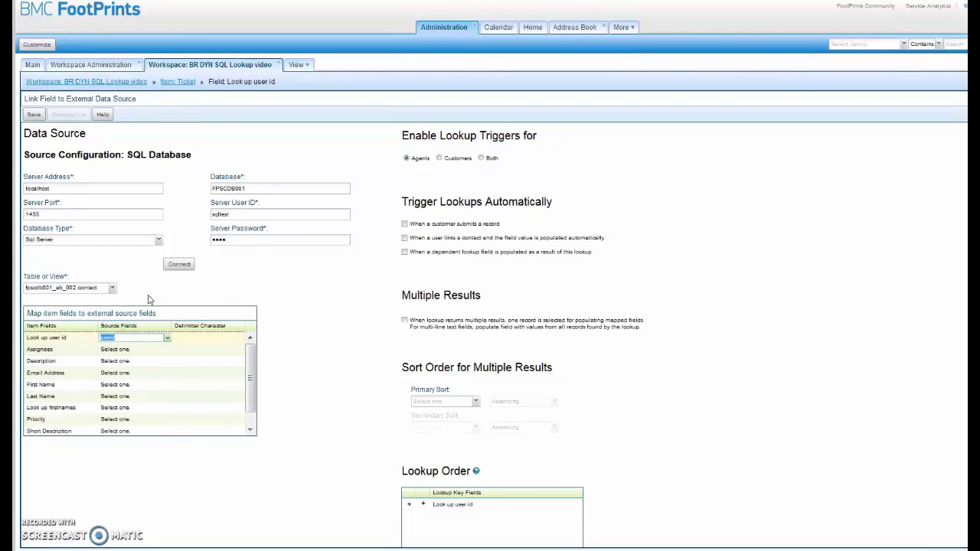
click(324, 358)
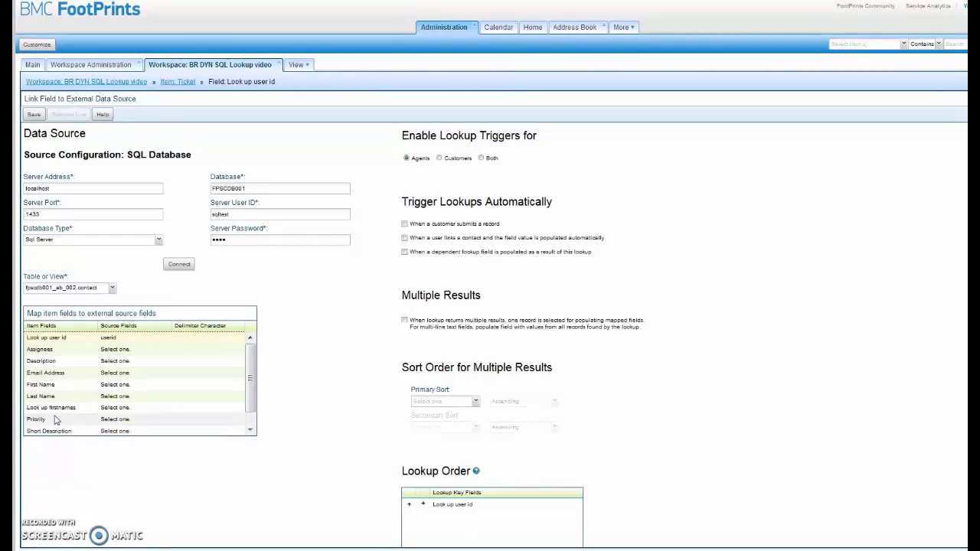
Map the Look up firstnames field to the first_name source column
click(128, 409)
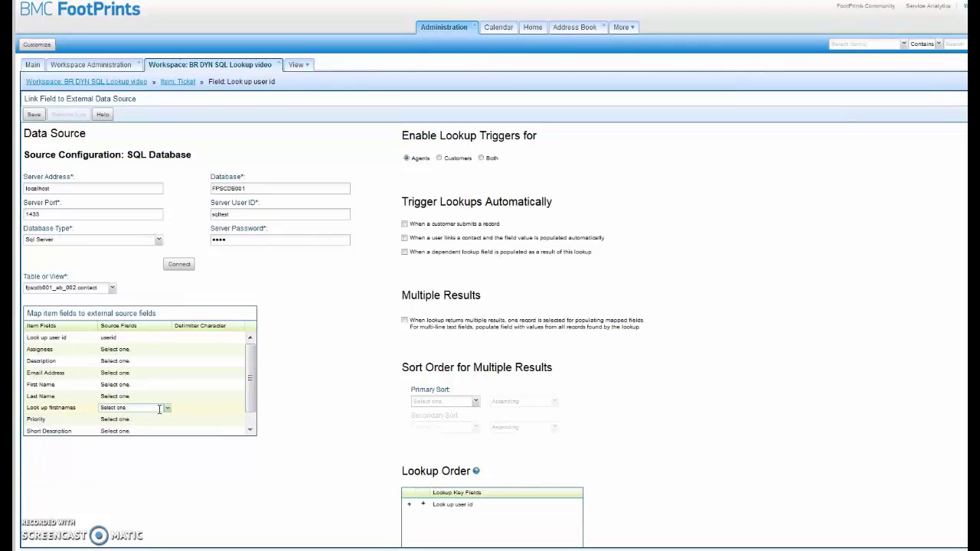
click(167, 408)
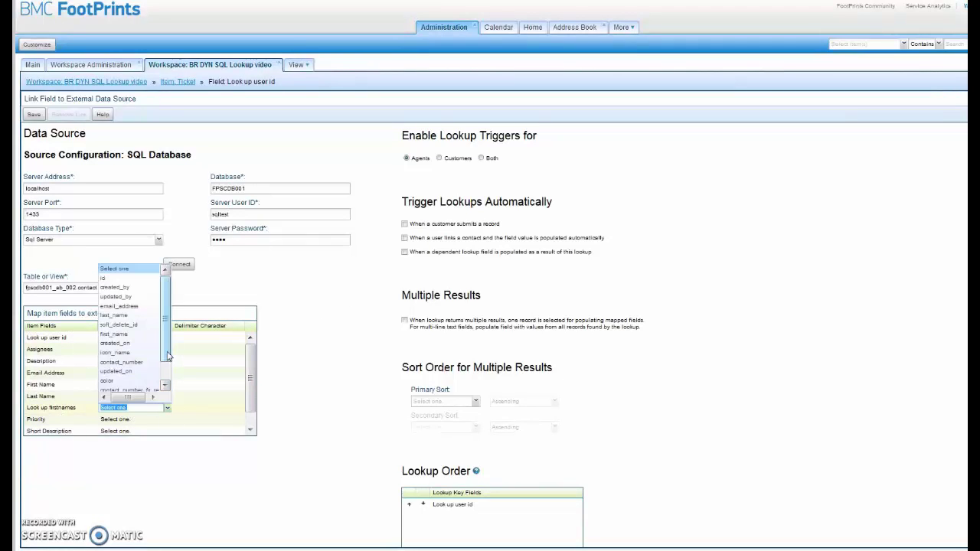
scroll(167, 356, down, 1)
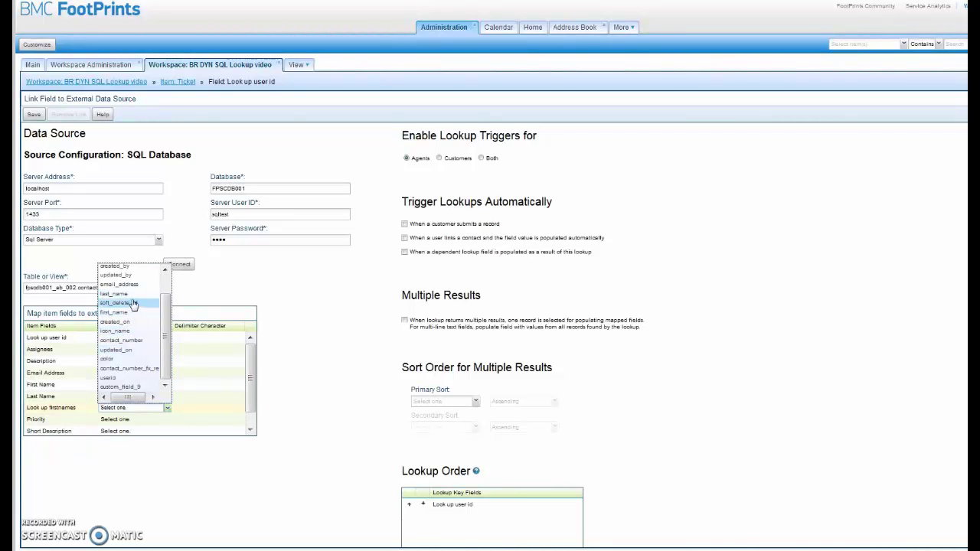
scroll(135, 306, up, 1)
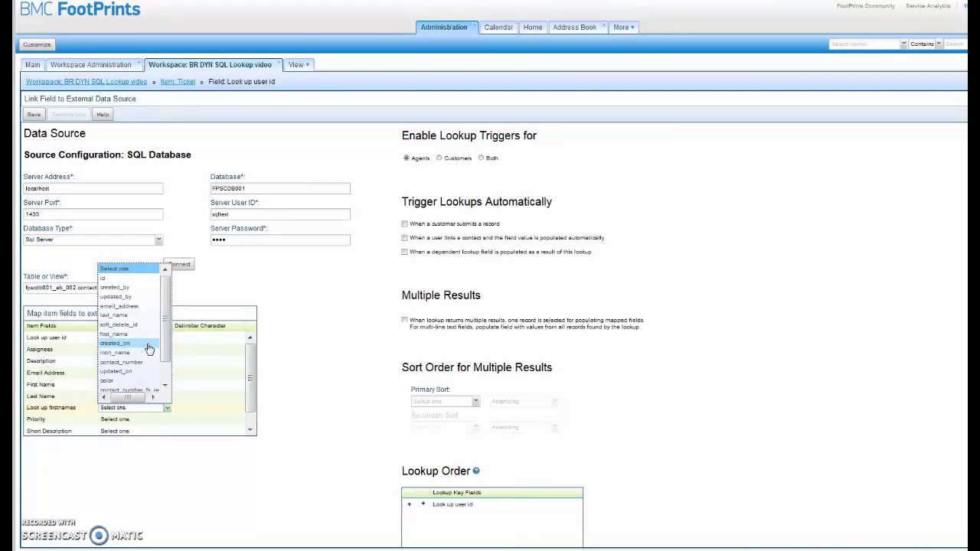
scroll(149, 349, down, 1)
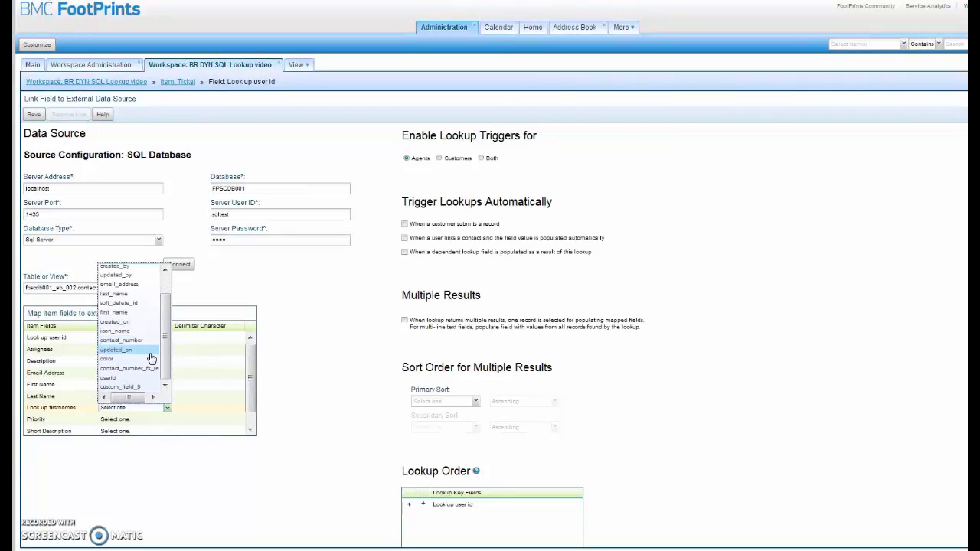
click(136, 313)
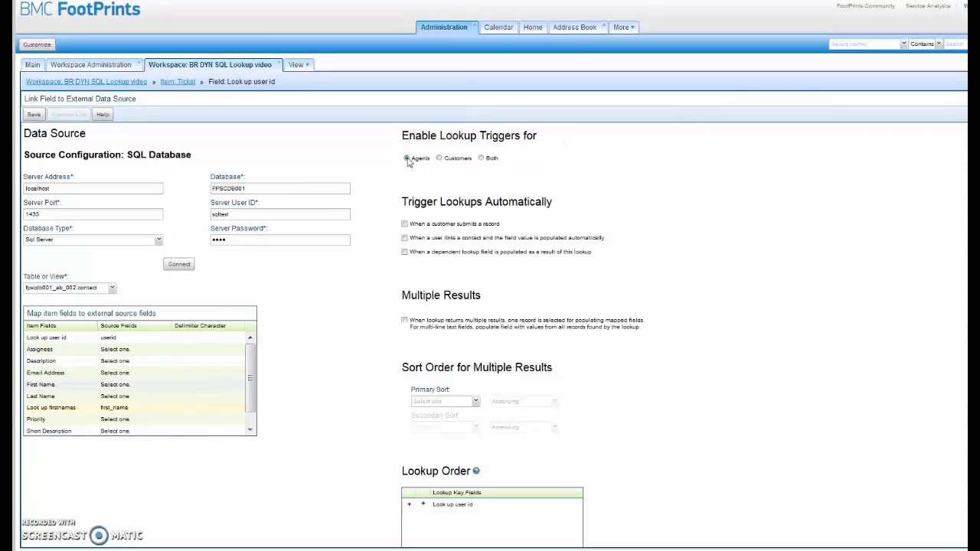
Enable lookup triggers for Both agents and customers and save the data source link
click(482, 159)
scroll(778, 311, down, 1)
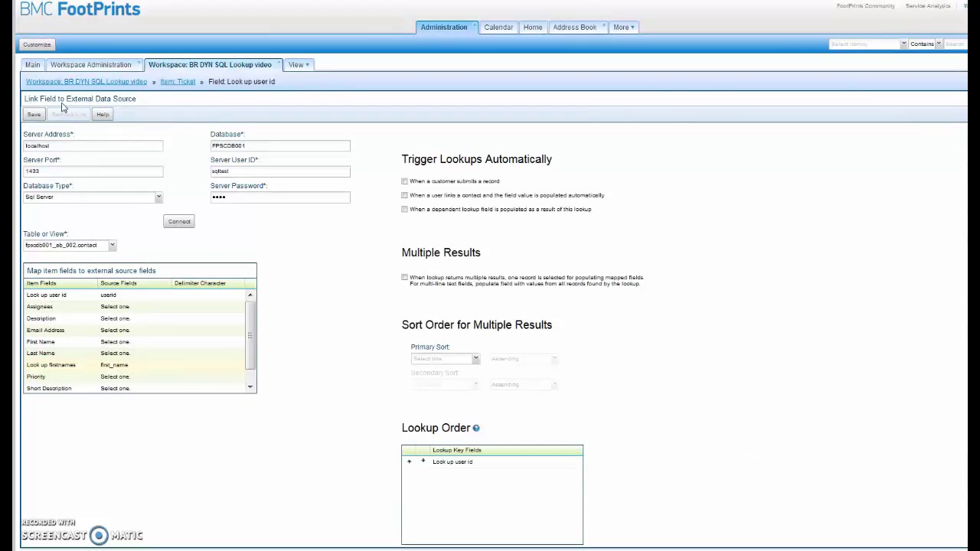
click(33, 115)
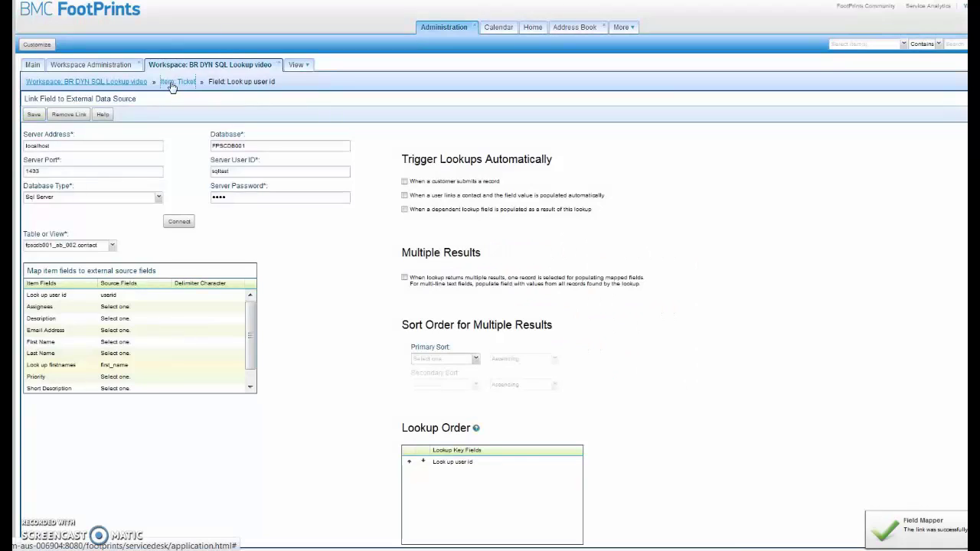
Save and publish the BR DYN SQL Lookup video workspace, confirming Yes, then return Home
click(172, 82)
click(119, 83)
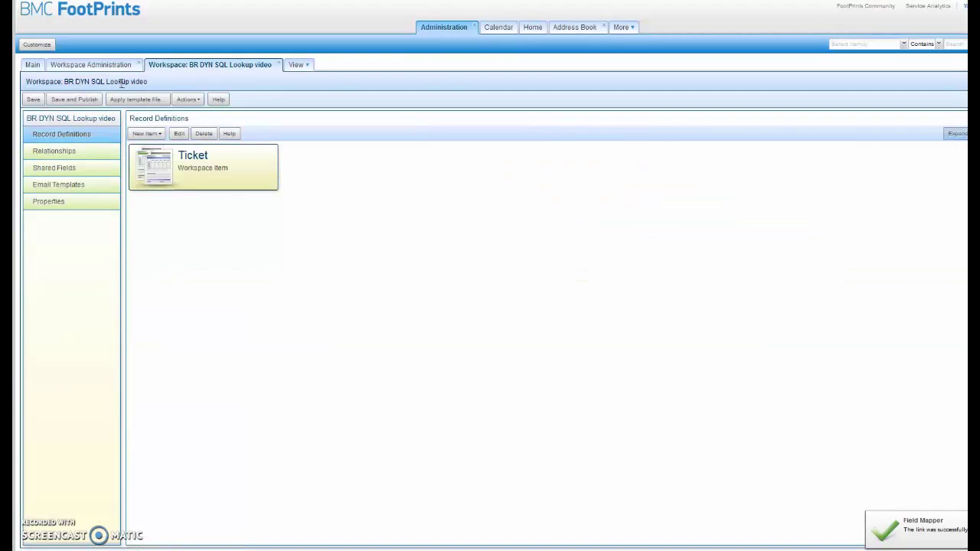
click(84, 100)
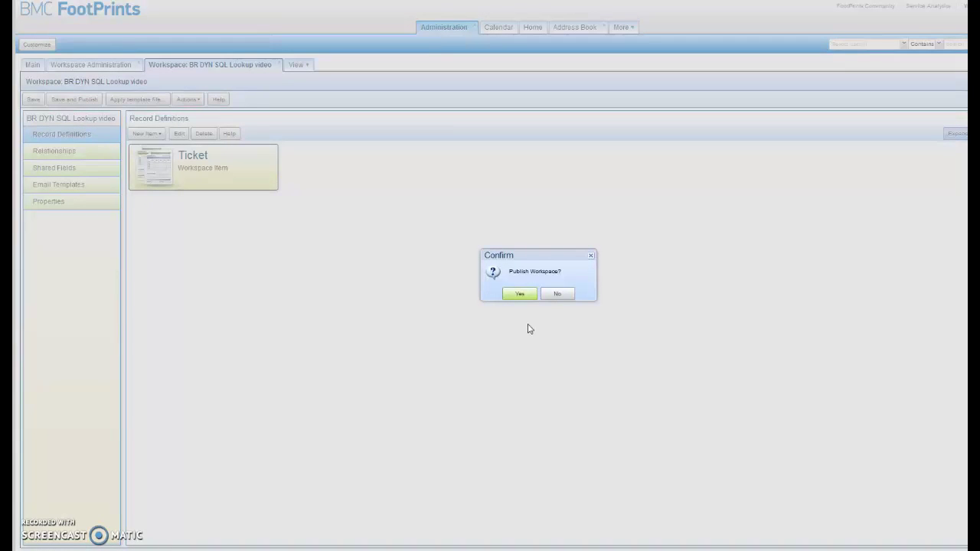
click(520, 295)
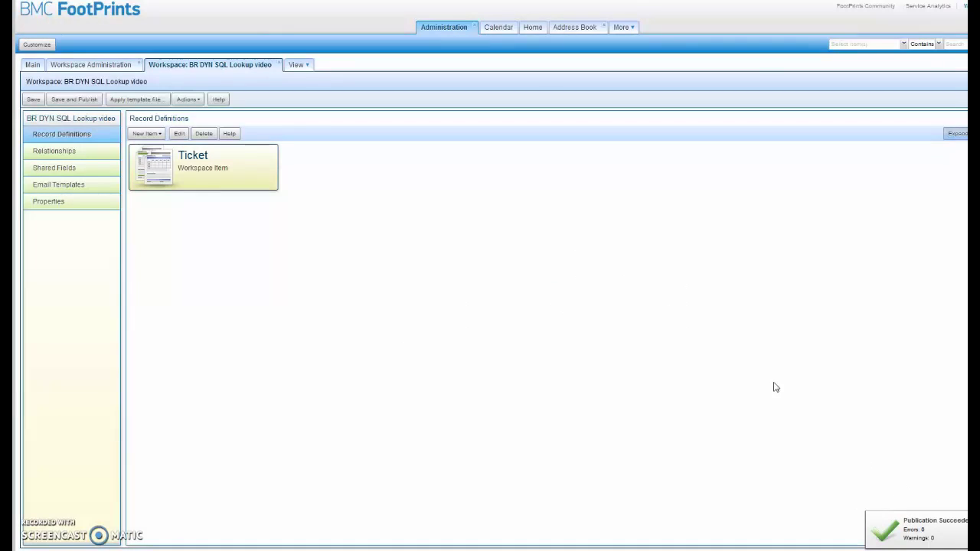
click(533, 29)
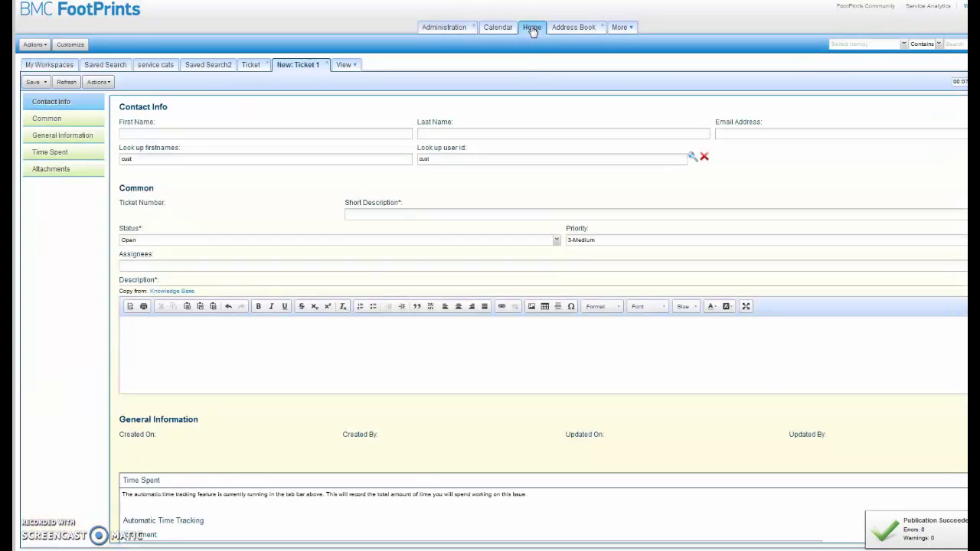
Close New: Ticket 1 without saving and start a new BR DYN SQL Lookup video Ticket
click(327, 66)
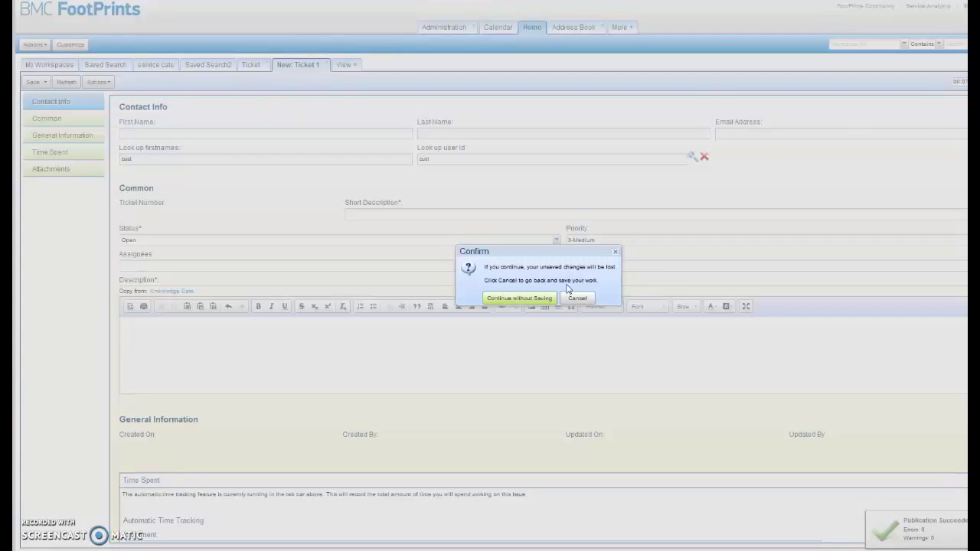
click(534, 299)
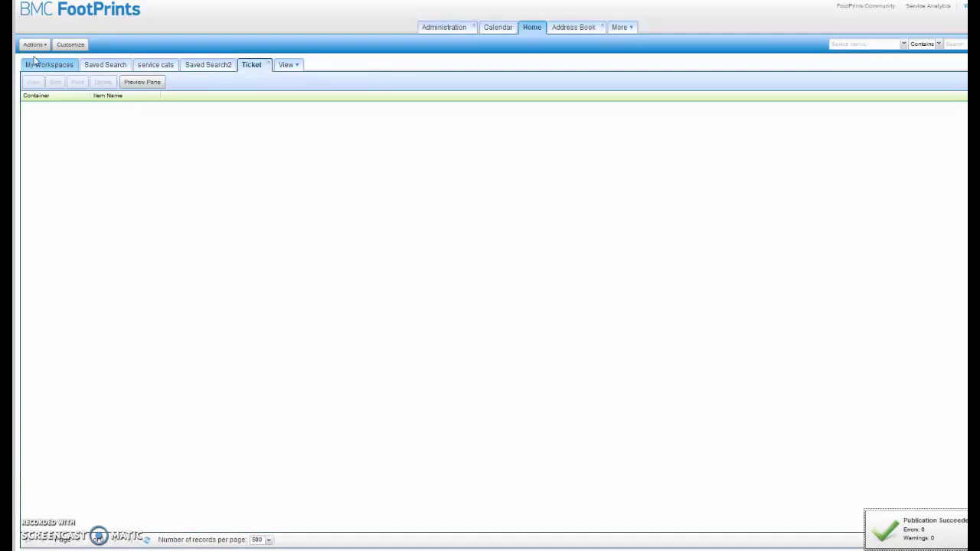
click(35, 46)
mouse_move(42, 59)
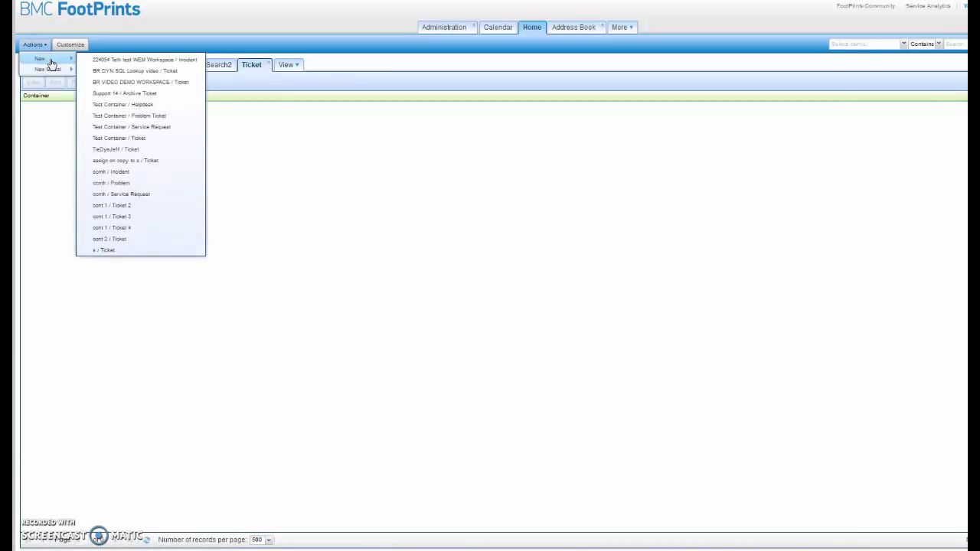
click(161, 73)
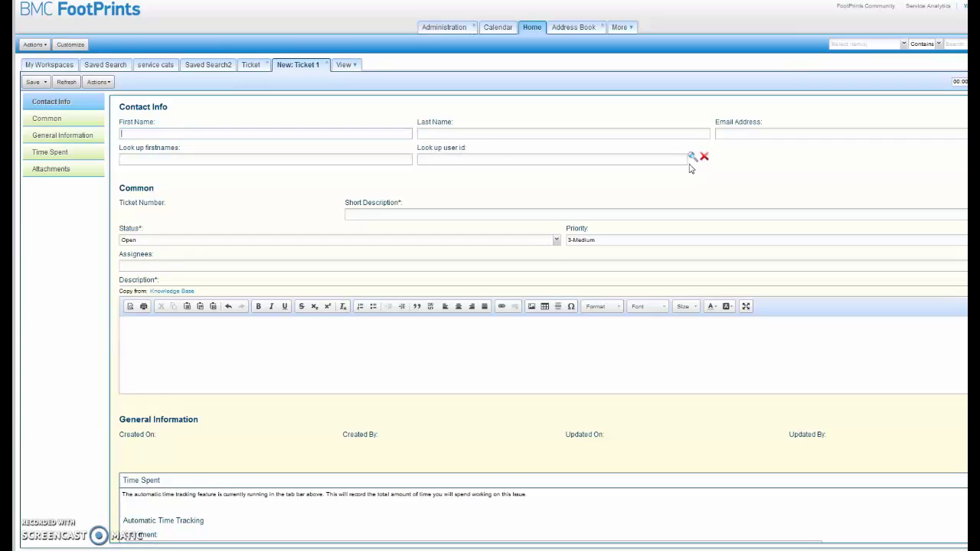
Run the Look up user id search and select the matching contact to fill Look up firstnames
click(459, 159)
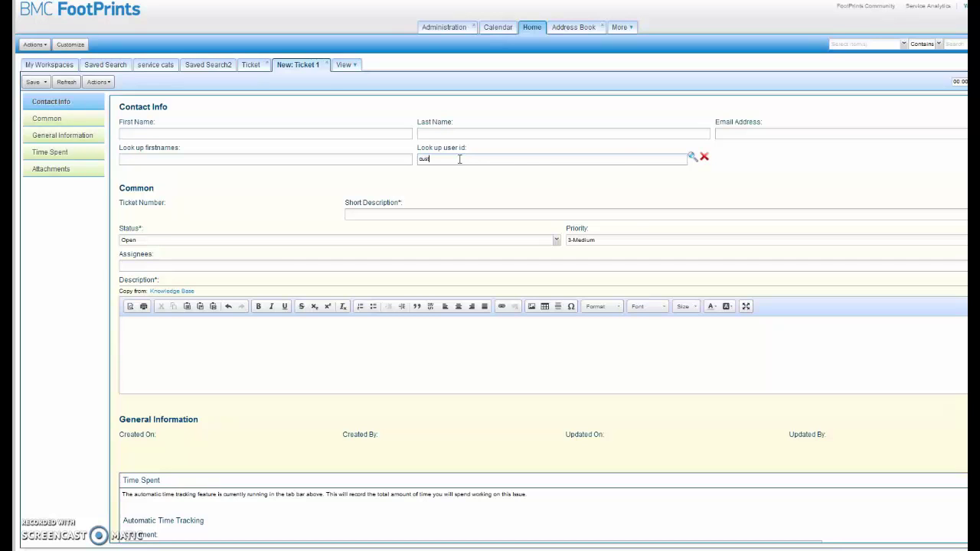
click(692, 157)
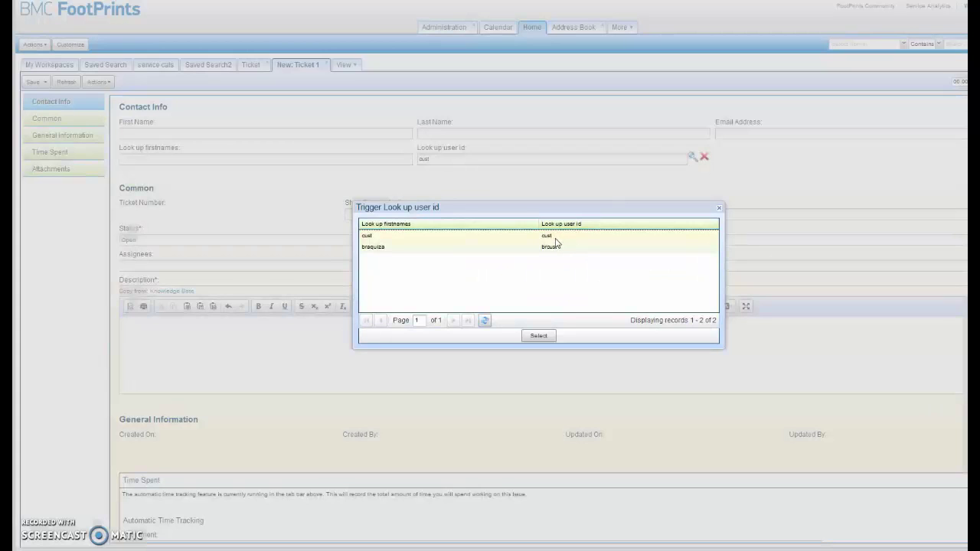
click(539, 336)
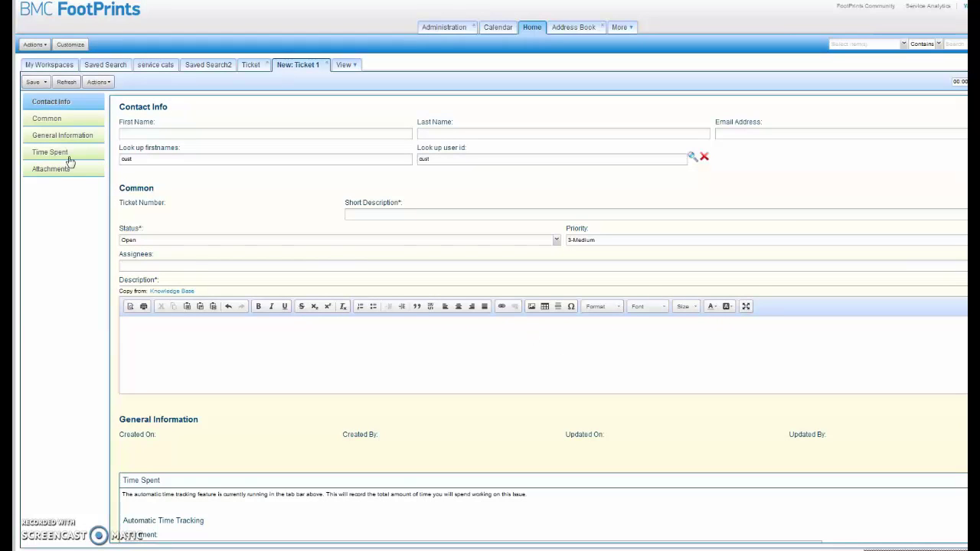